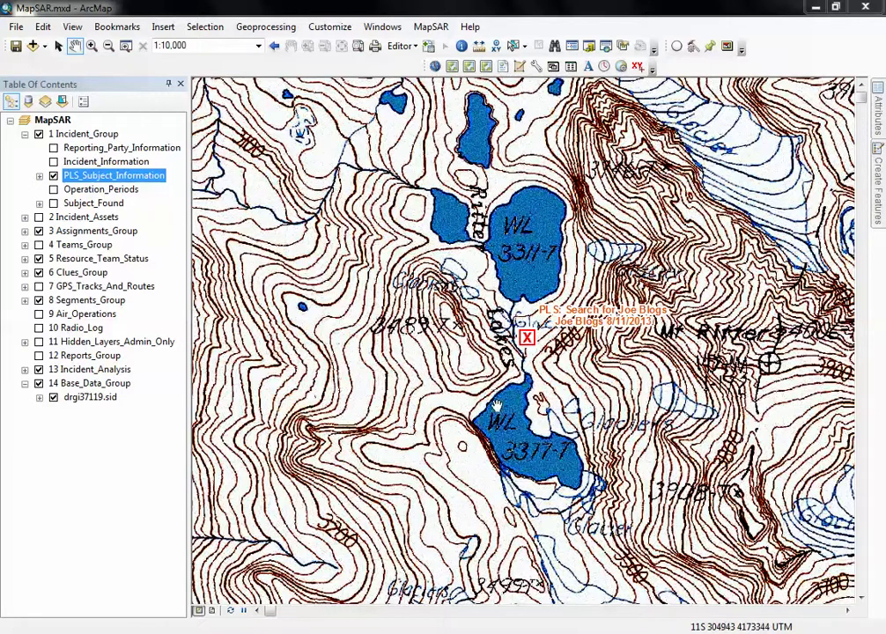
Start the Make Map tool and browse for its map template in the Map_Templates folder of MapSAR_Training.
left_click_drag(552, 372, 532, 368)
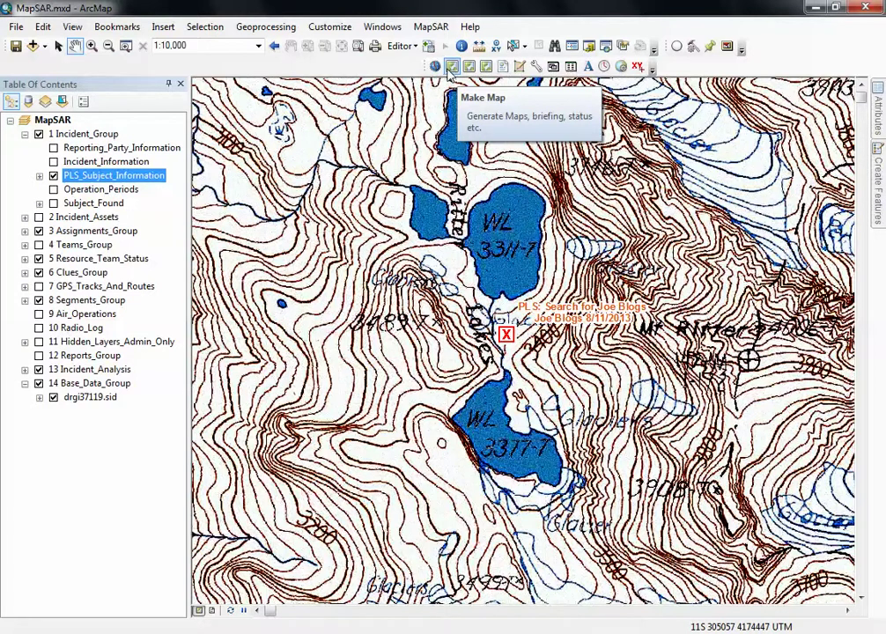
left_click(449, 72)
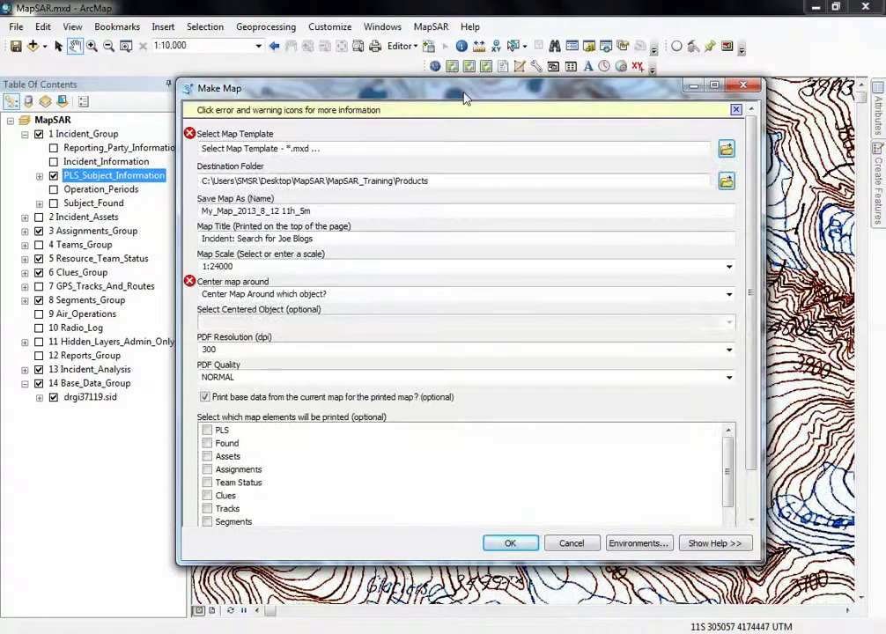
left_click_drag(465, 97, 440, 79)
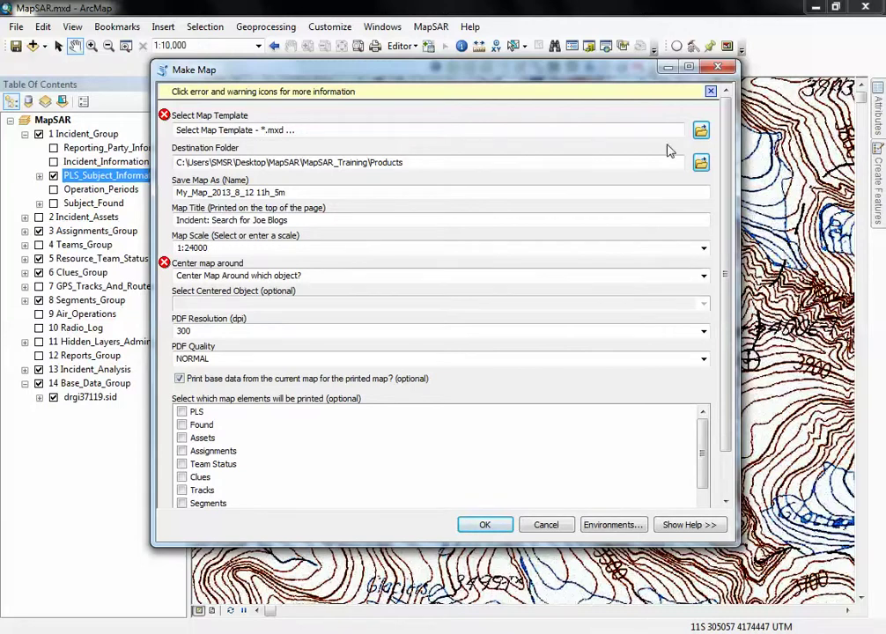
left_click(701, 132)
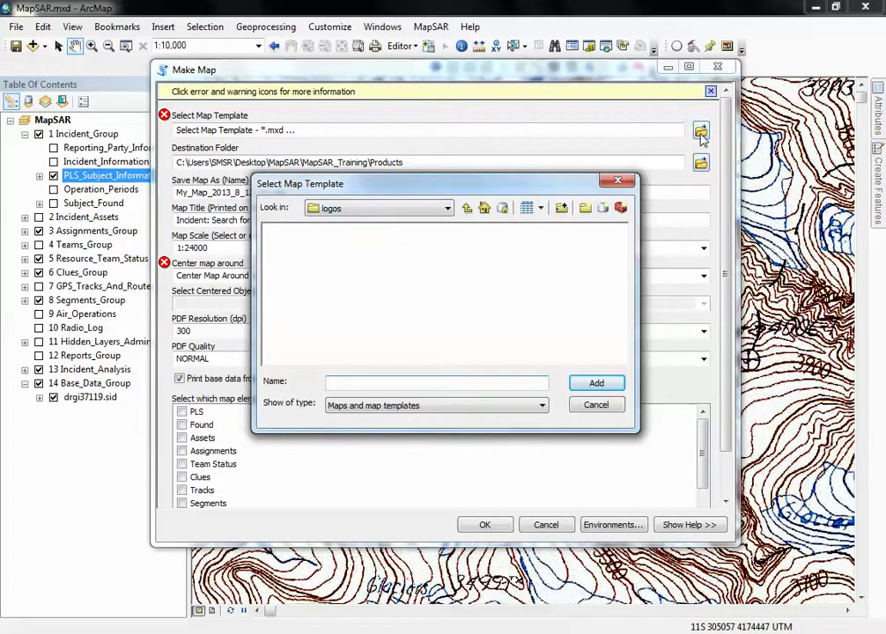
left_click(440, 208)
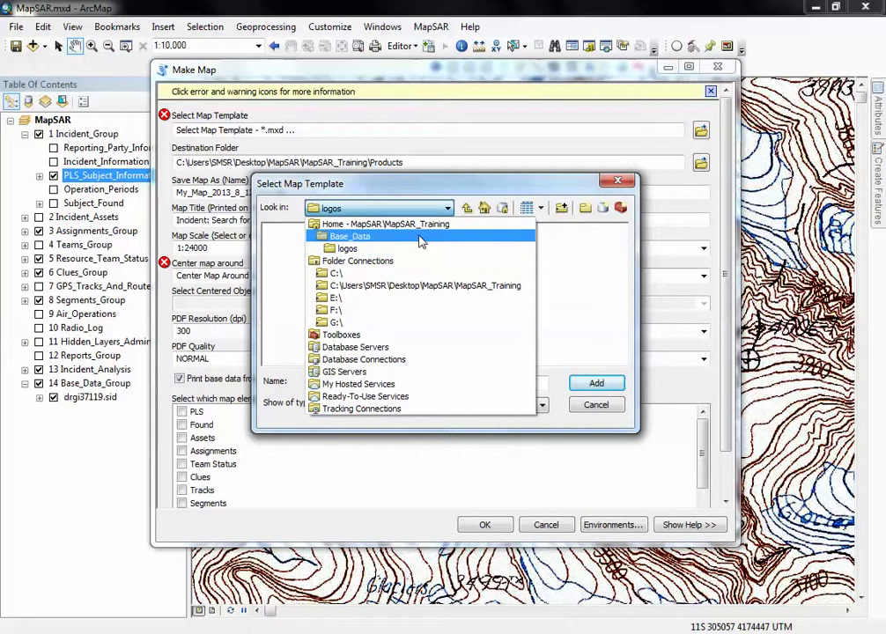
left_click(378, 287)
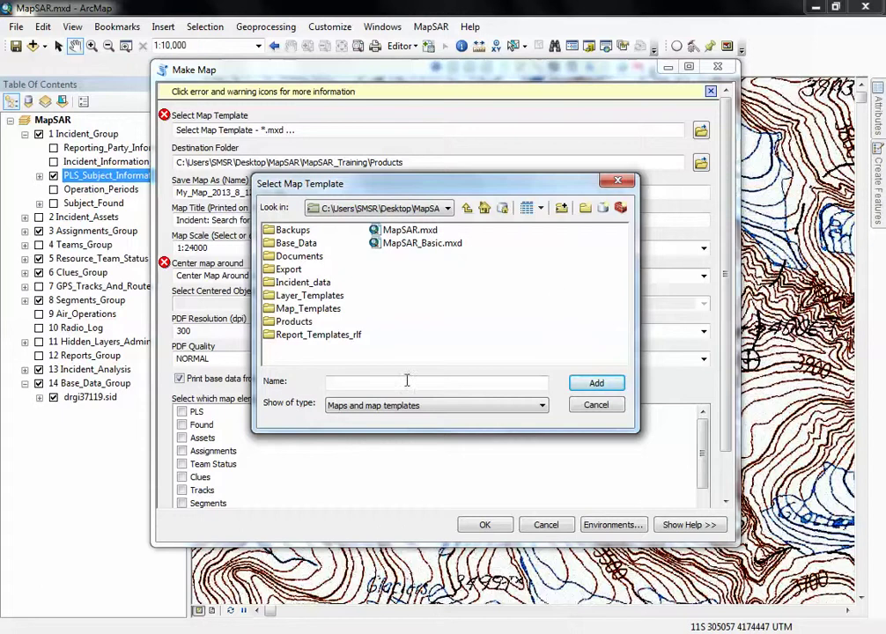
left_click(310, 309)
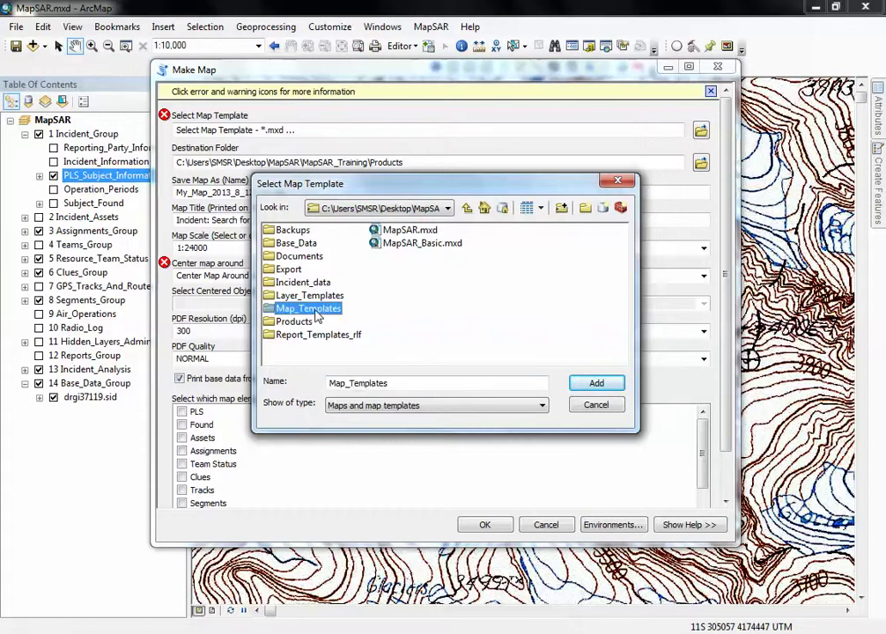
double_click(314, 313)
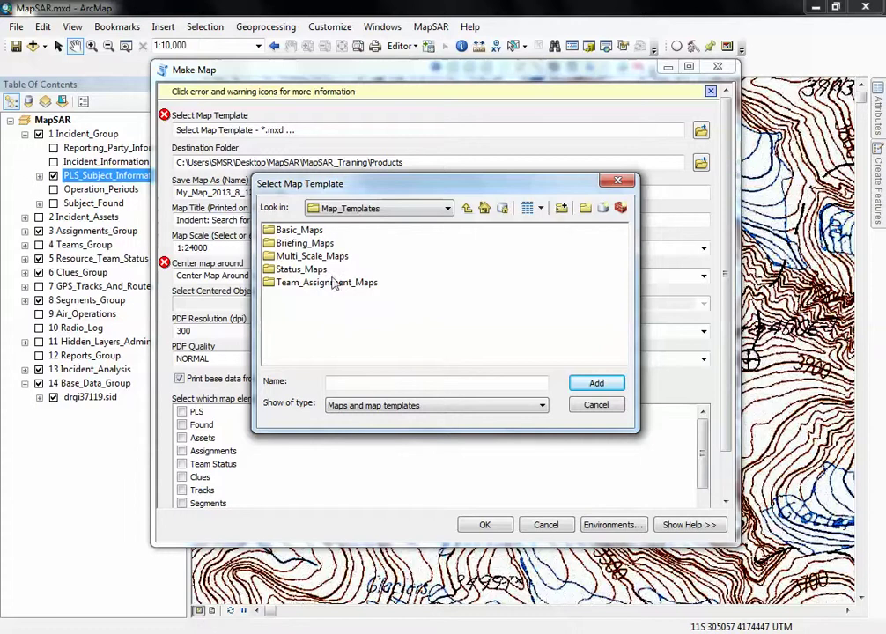
Choose MapSAR_ANSI_C_17x22_Briefing.mxd from the Briefing_Maps folder as the map template.
left_click(322, 244)
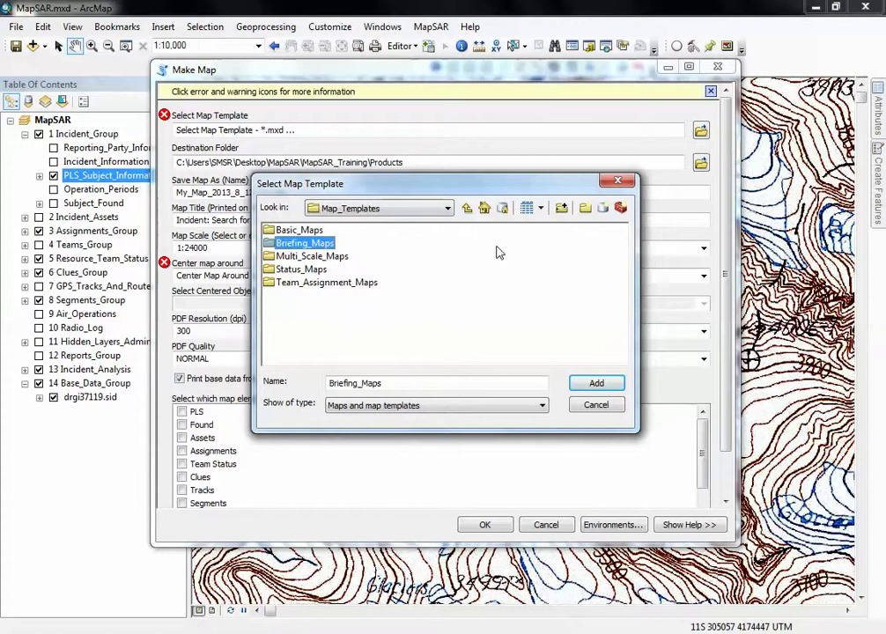
double_click(308, 244)
left_click(318, 230)
left_click(347, 244)
left_click(351, 256)
key("Up")
key("Up")
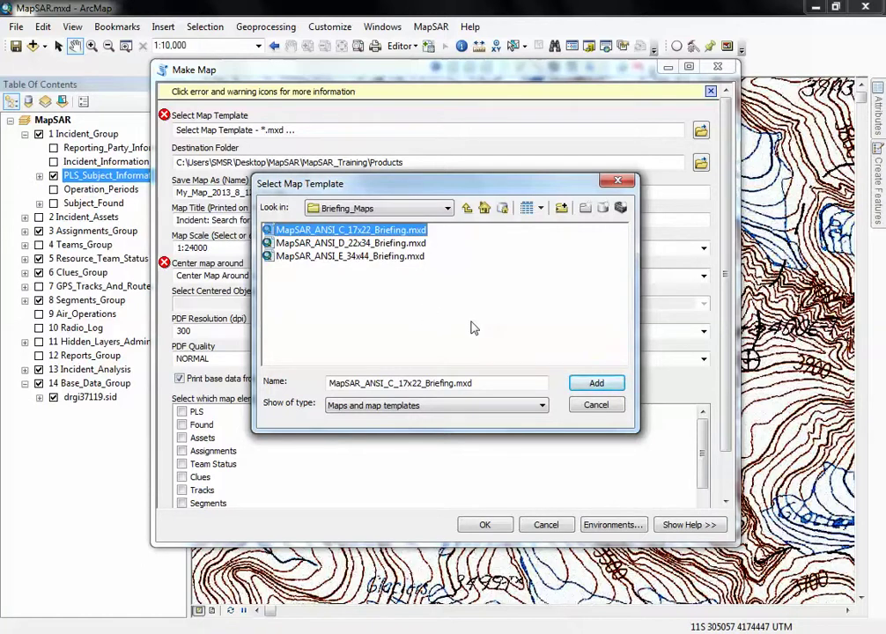
left_click(590, 385)
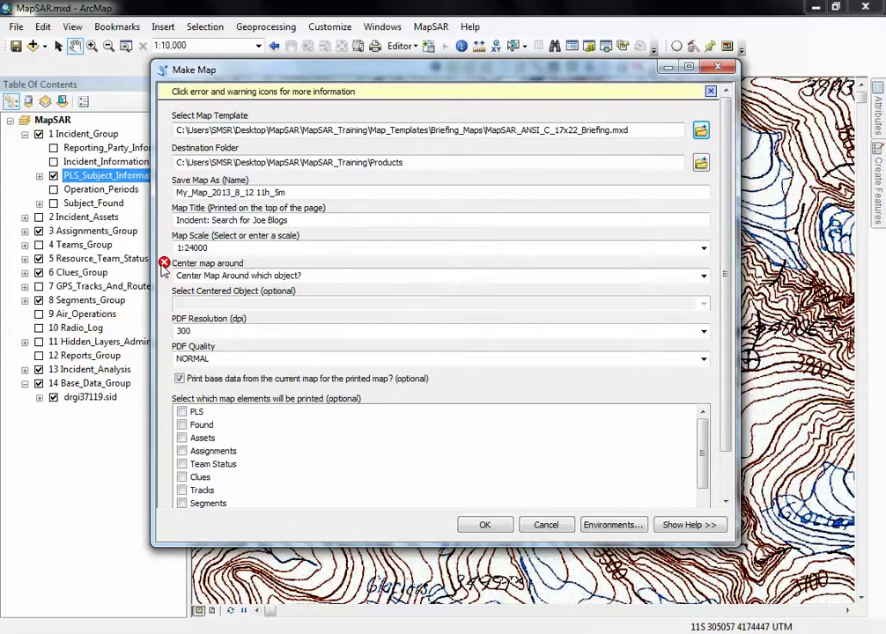
mouse_move(163, 266)
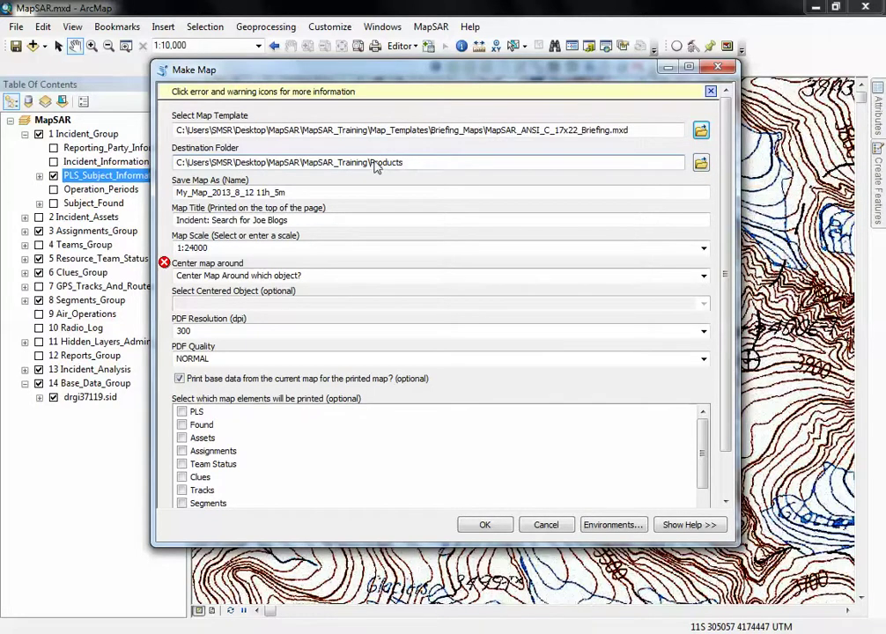
left_click(257, 193)
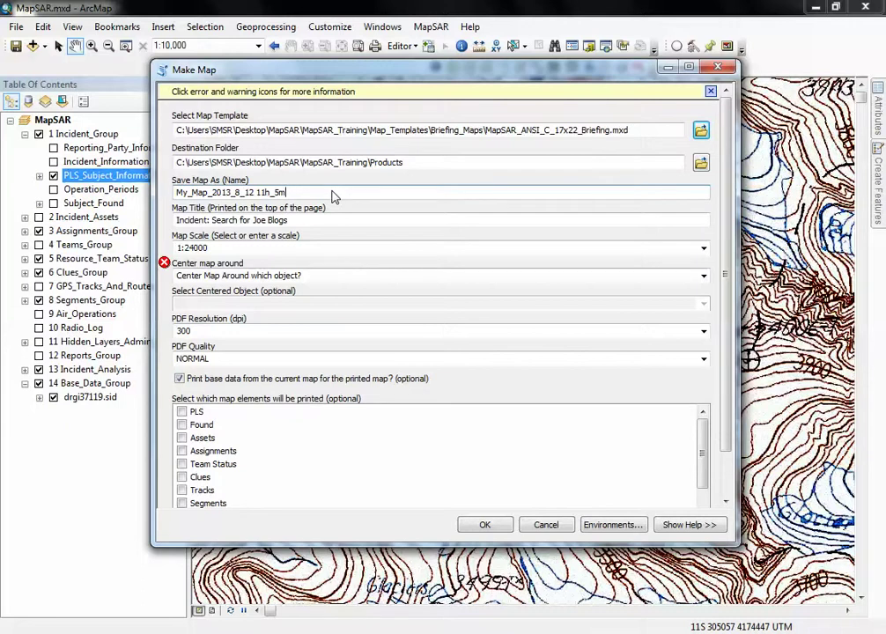
left_click_drag(210, 192, 297, 197)
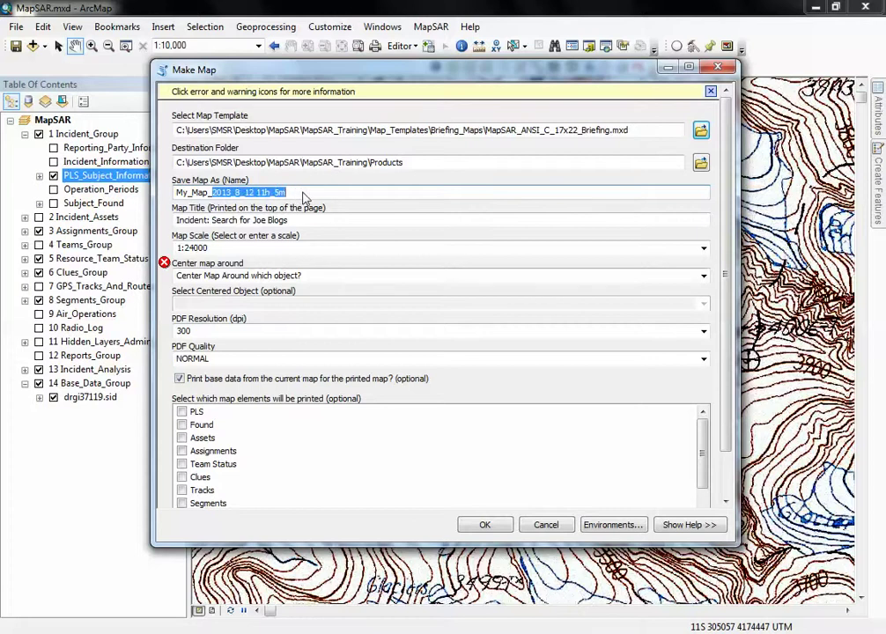
left_click(208, 194)
left_click_drag(209, 192, 174, 203)
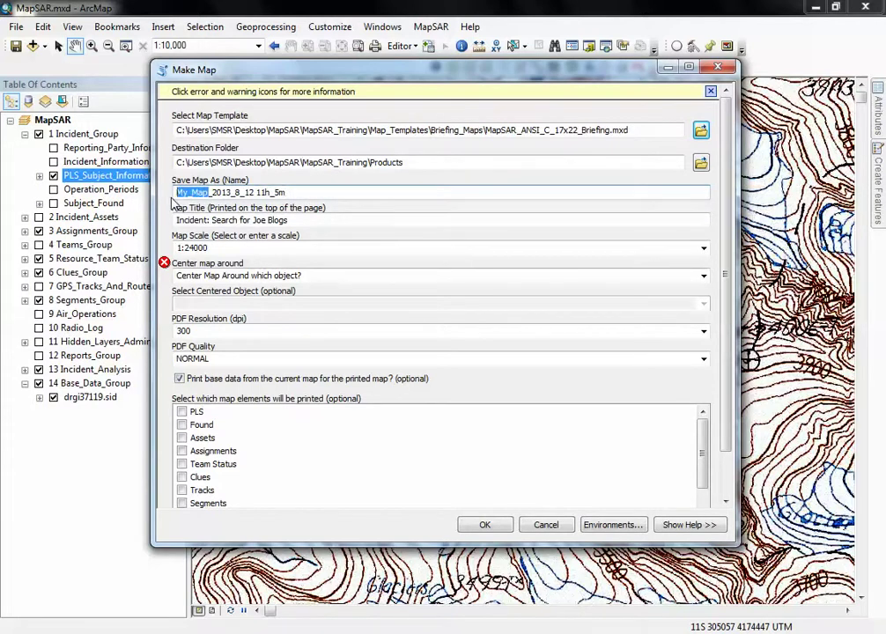
left_click(315, 196)
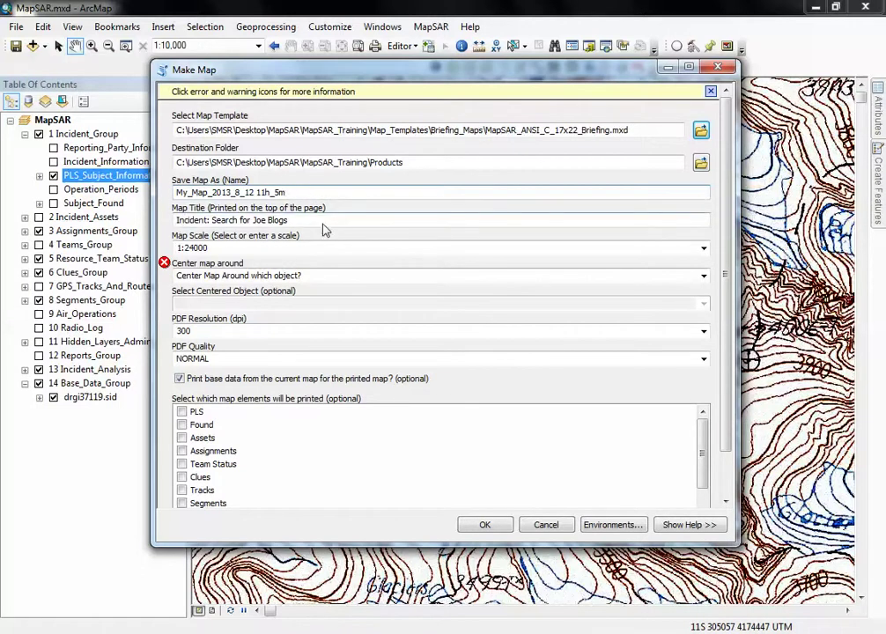
Append "Briefing maps 1" to the printed map title and keep the map scale at 1:24000.
left_click(322, 221)
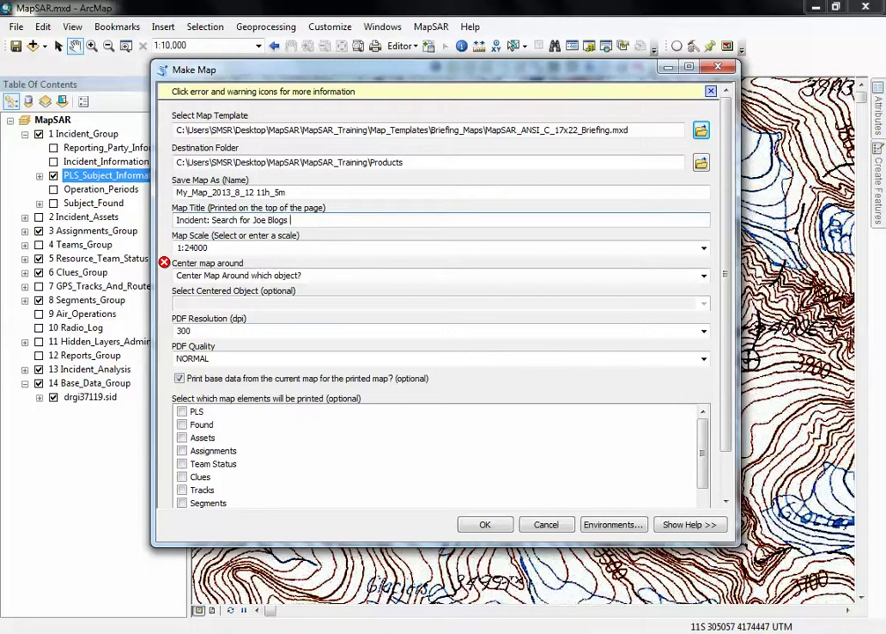
type("Briefing maps 1")
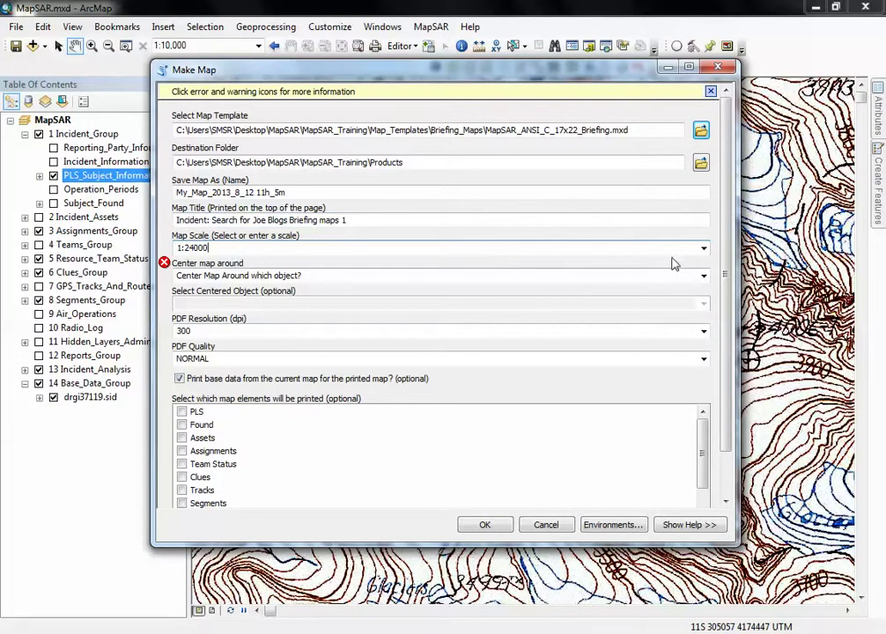
left_click(704, 249)
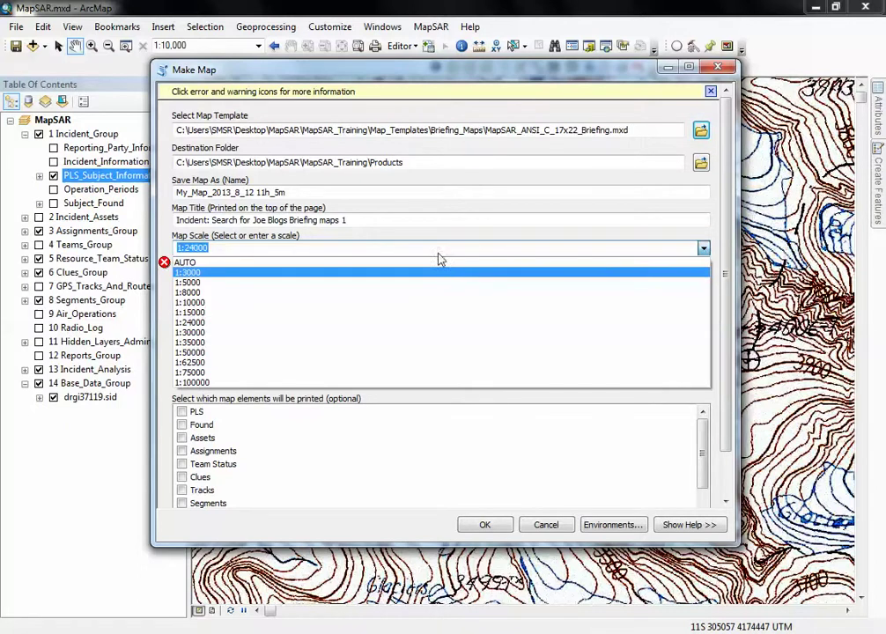
left_click(443, 247)
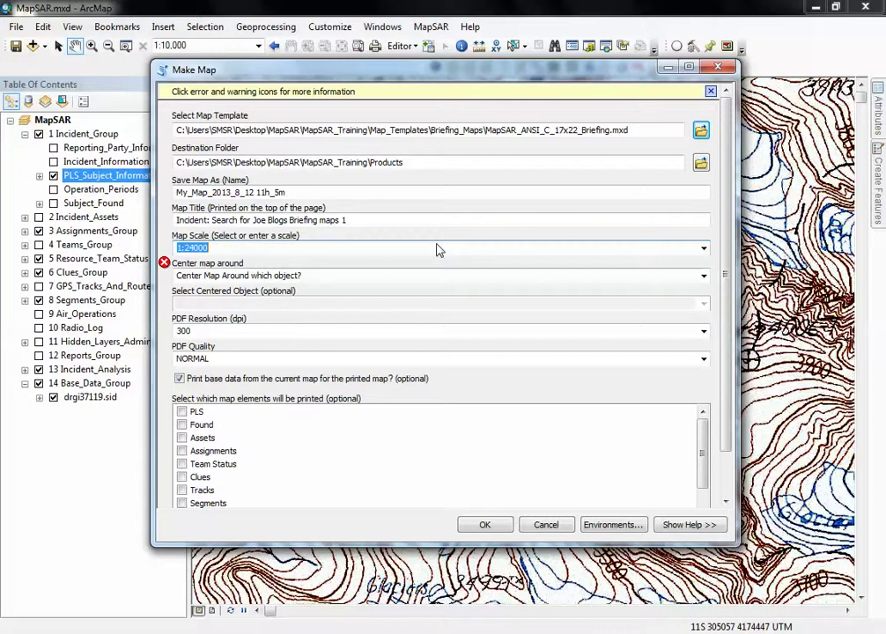
left_click(216, 252)
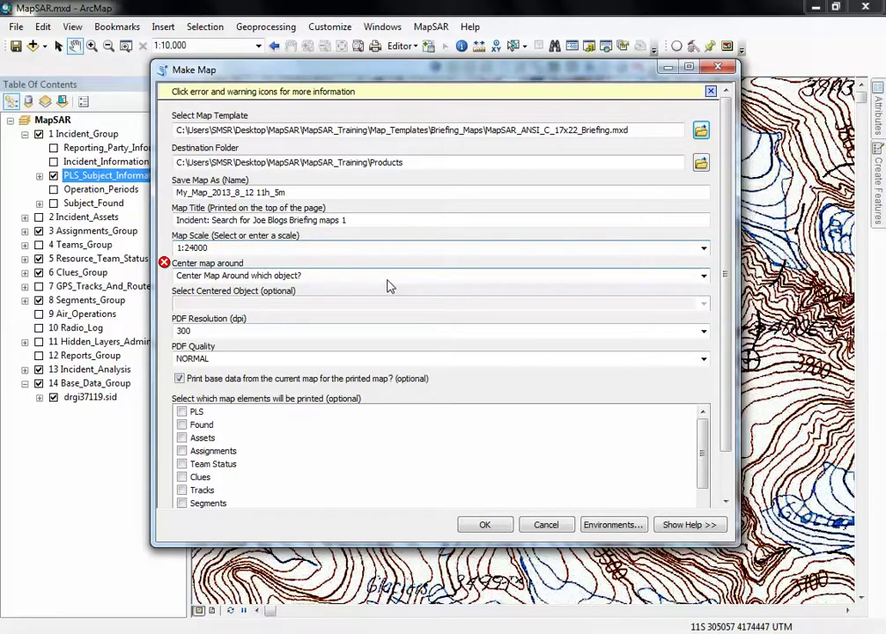
Center the map around the PLS and select the search subject's name as the centered object.
left_click(704, 275)
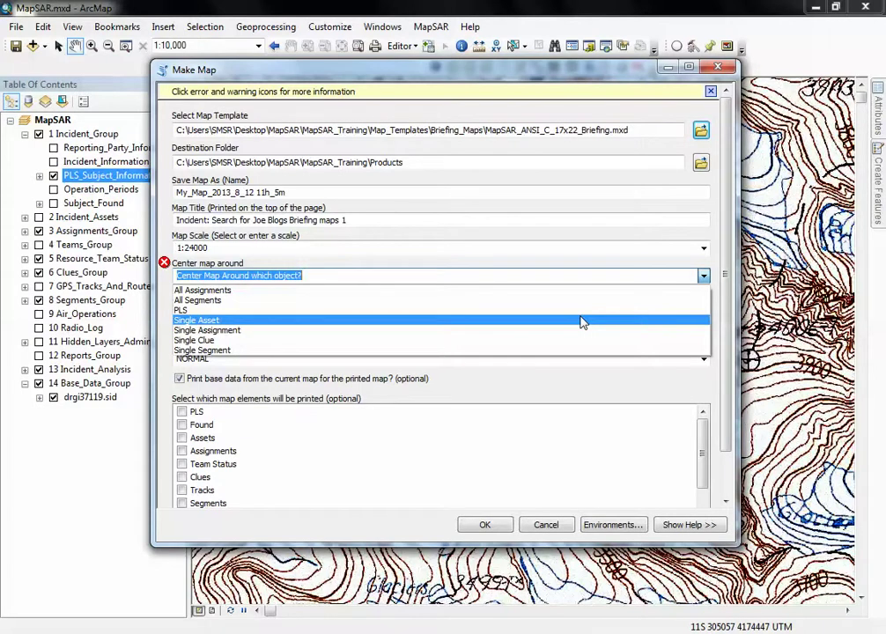
left_click(192, 311)
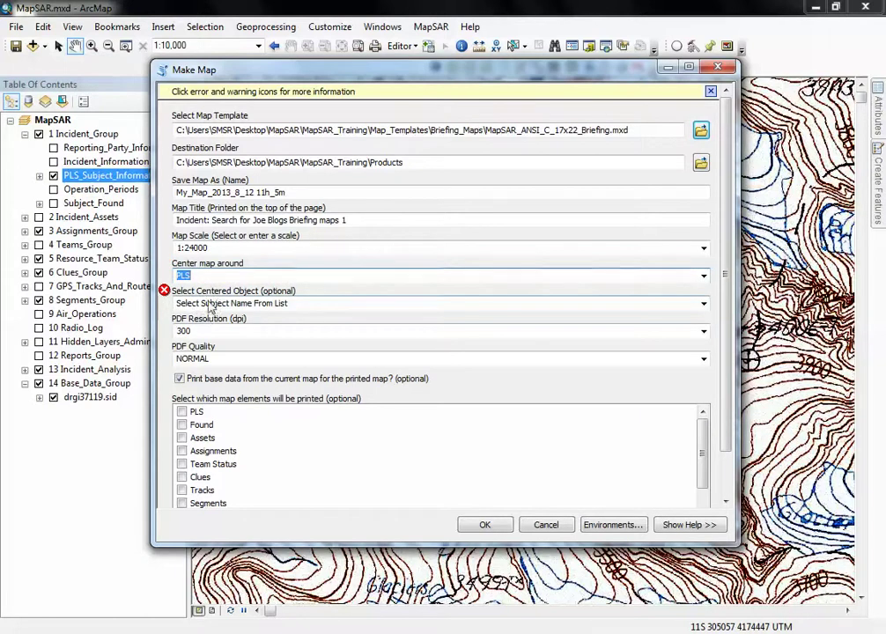
left_click(703, 303)
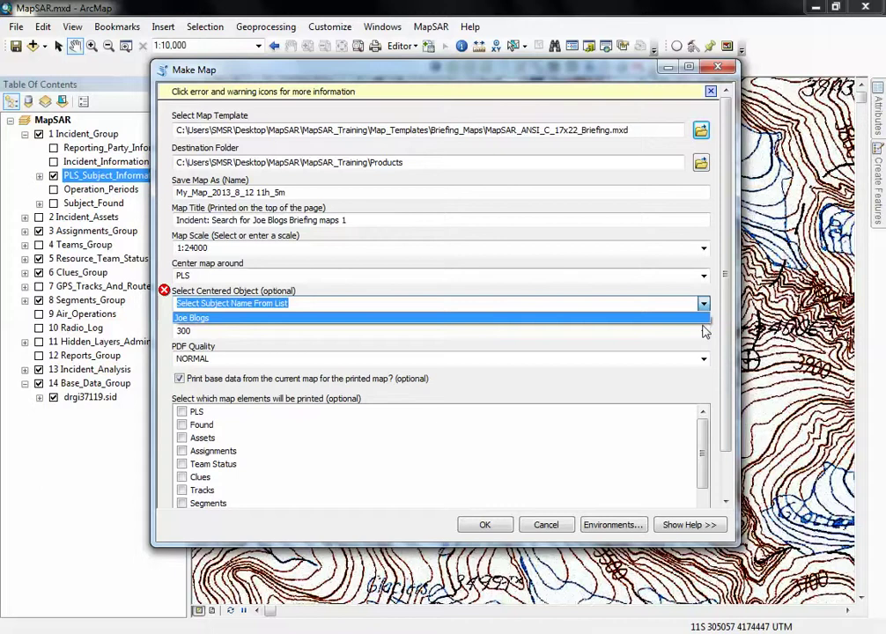
left_click(615, 319)
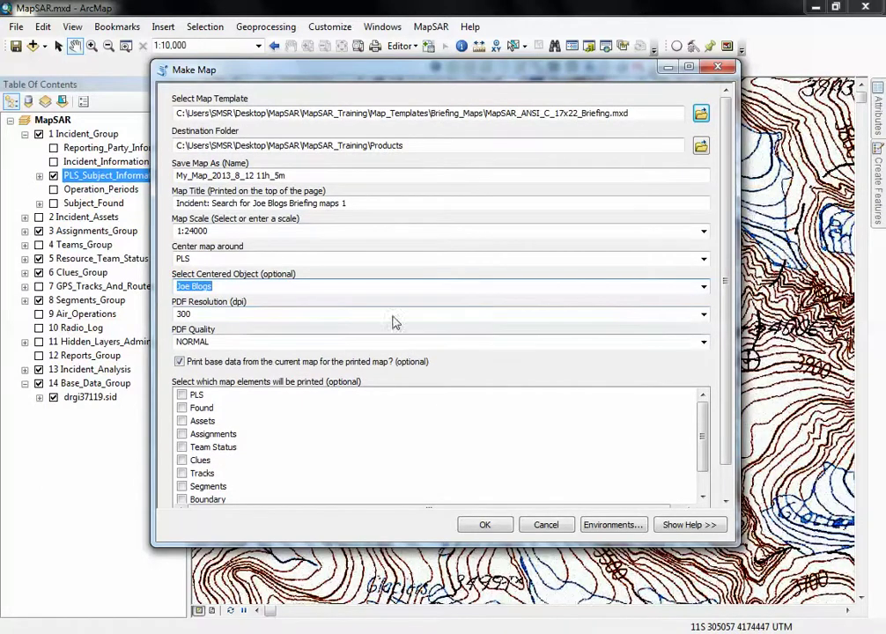
Keep the PDF resolution at 300 dpi and the PDF quality at NORMAL.
left_click(257, 316)
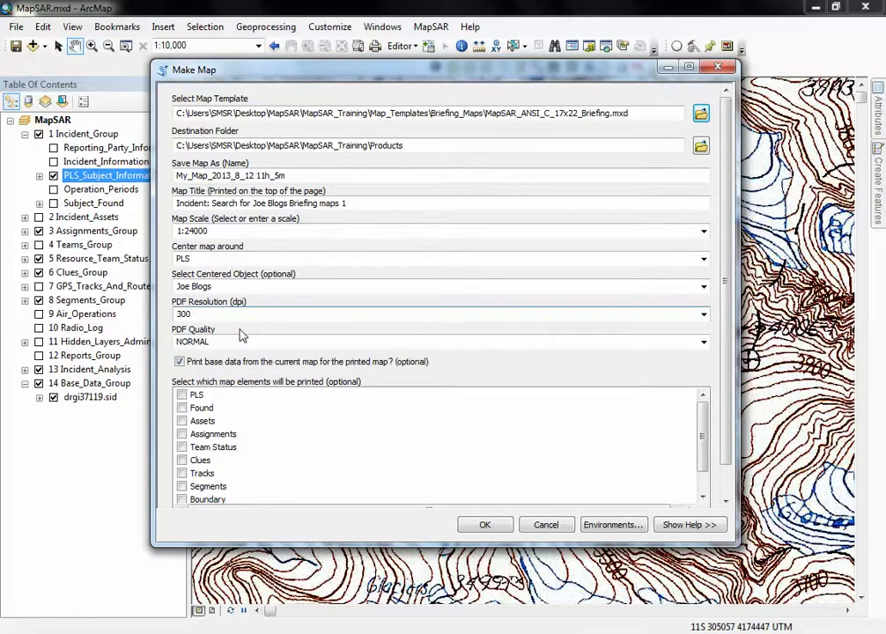
left_click(703, 315)
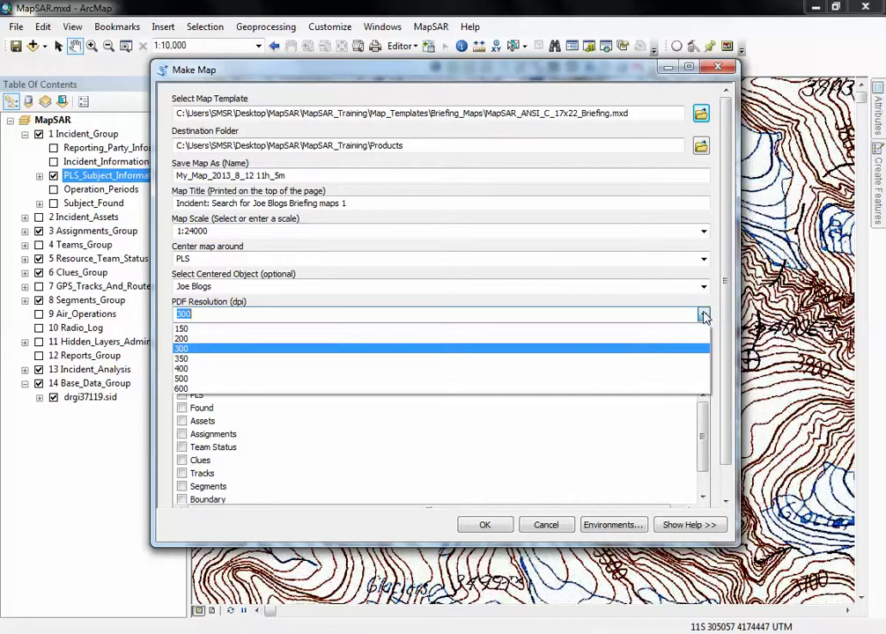
left_click(185, 348)
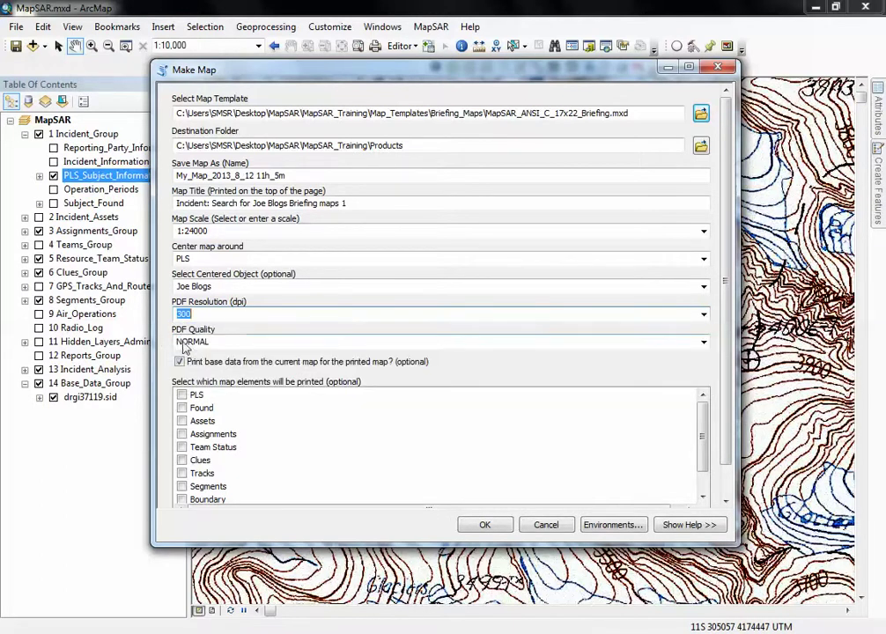
left_click(702, 342)
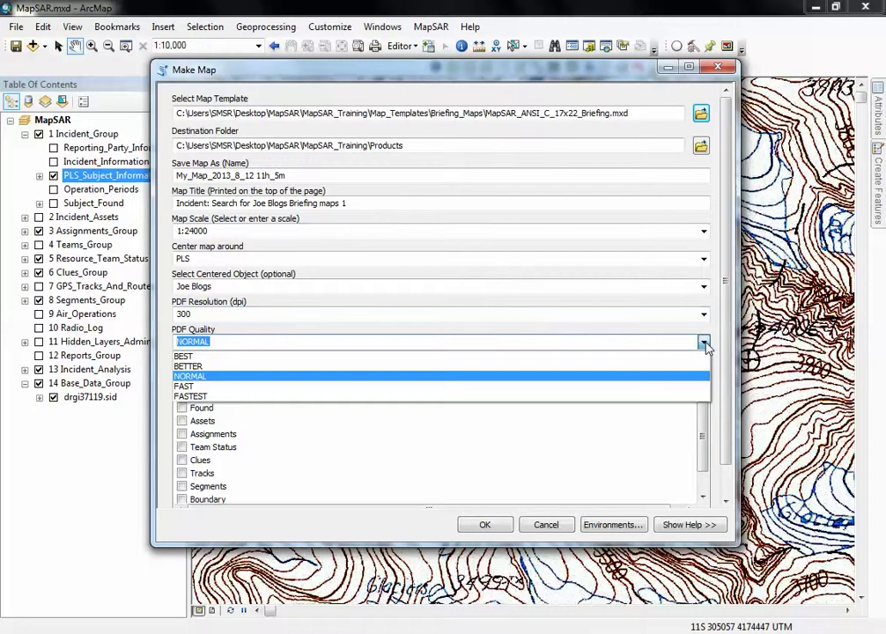
left_click(704, 342)
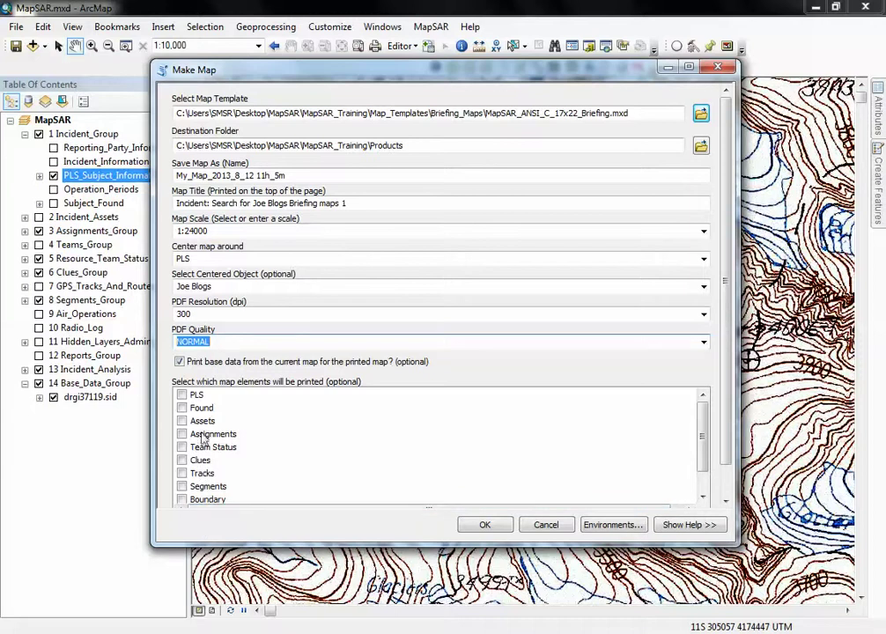
Include the PLS among the printed map elements and generate the map.
left_click(184, 394)
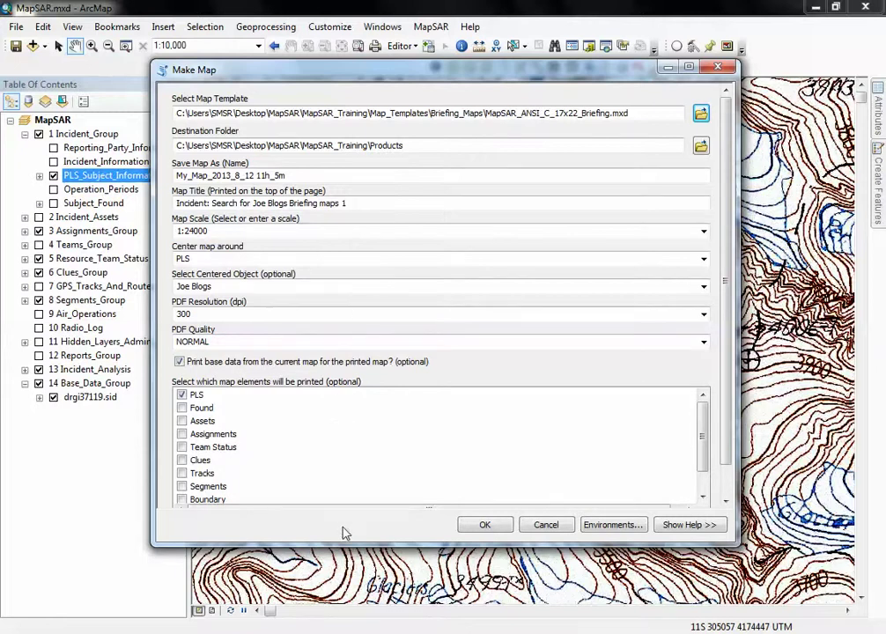
left_click(487, 525)
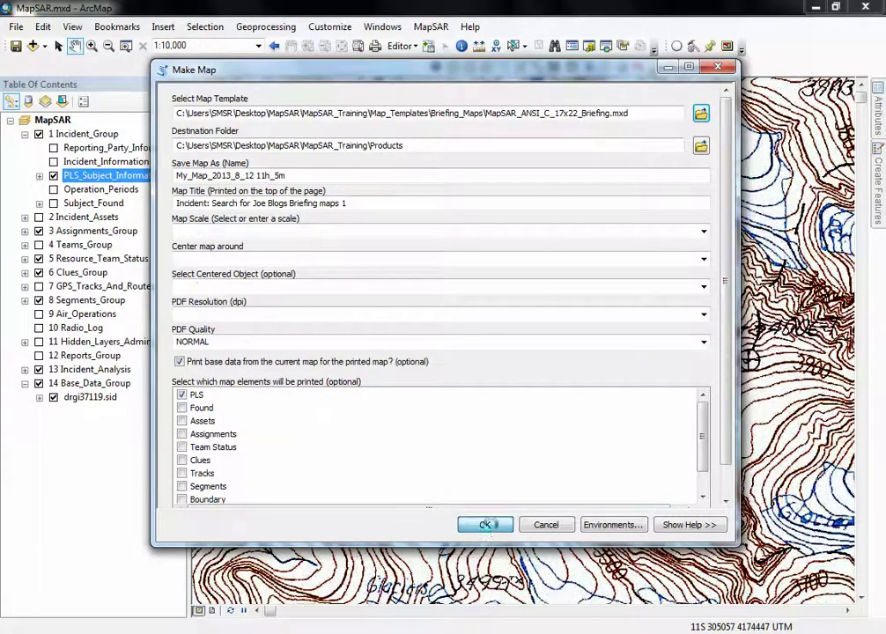